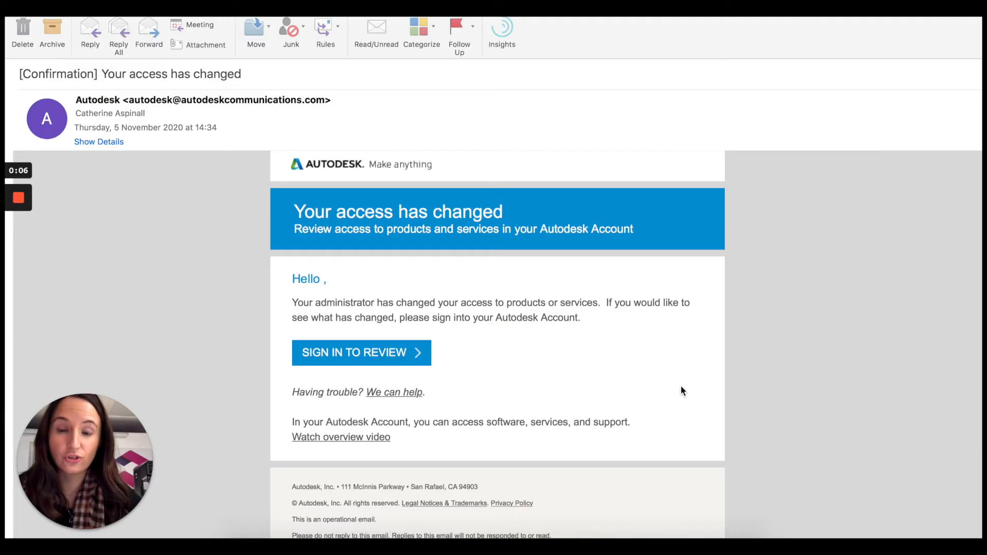
# Sign in to Autodesk Account with the email and password from the review prompt.
pyautogui.click(386, 352)
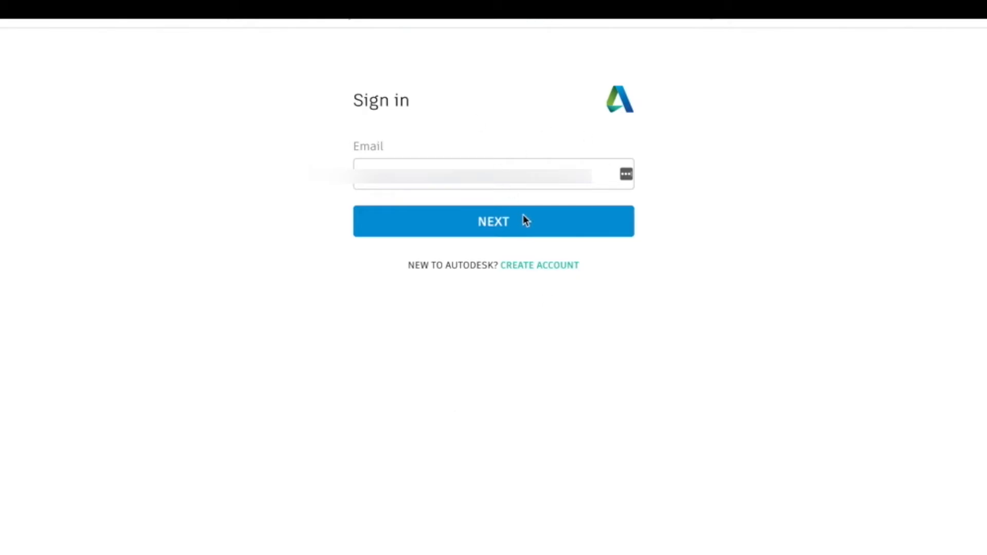
pyautogui.click(602, 233)
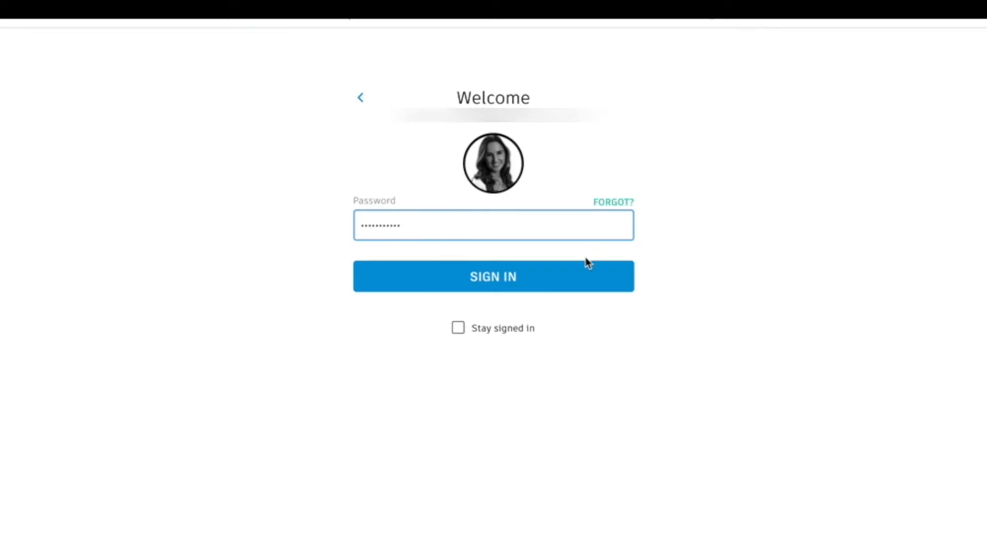
pyautogui.click(575, 281)
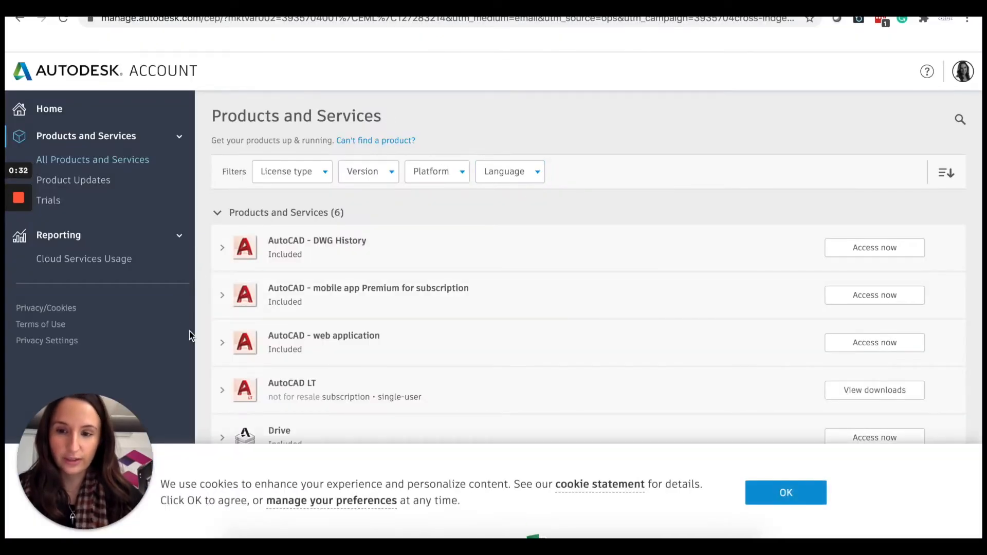
pyautogui.scroll(-1, 433, 274)
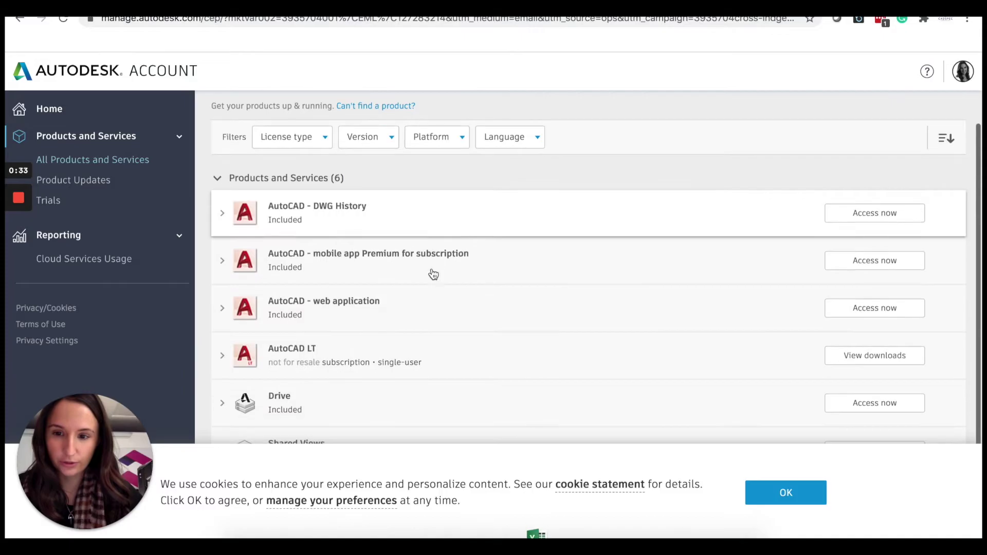
# Download the AutoCAD LT 2021 for Mac installer via Browser Download.
pyautogui.click(290, 347)
pyautogui.scroll(-1, 412, 369)
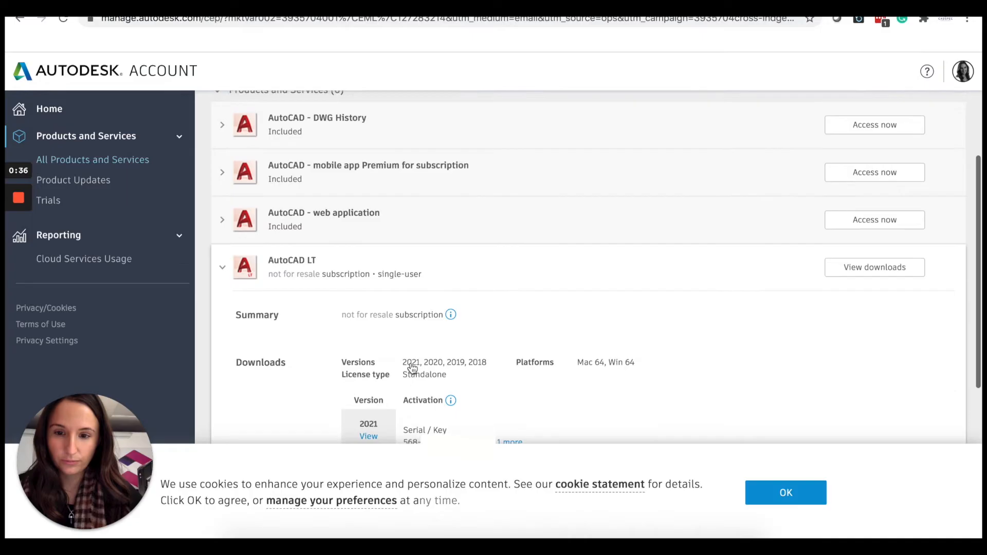
pyautogui.scroll(-2, 410, 368)
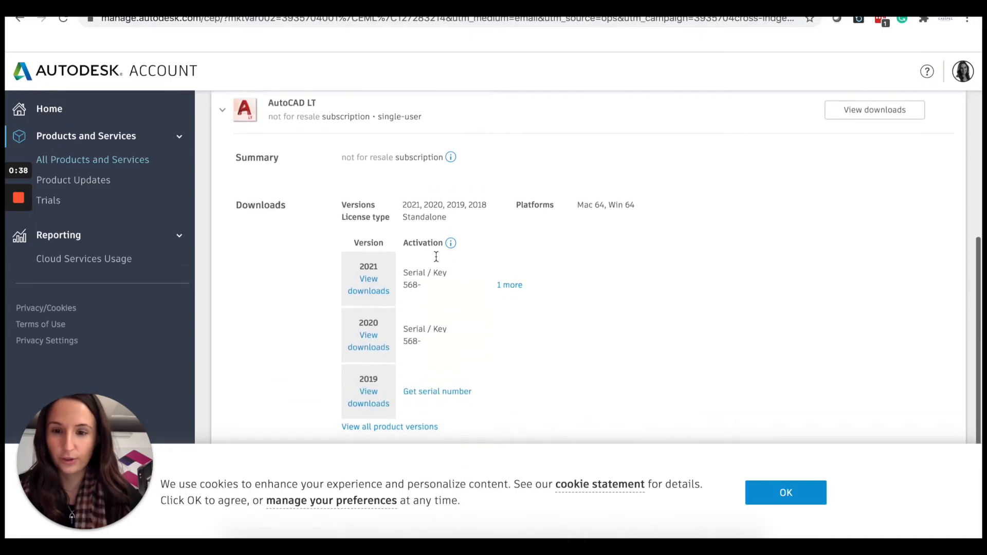
pyautogui.scroll(-1, 446, 354)
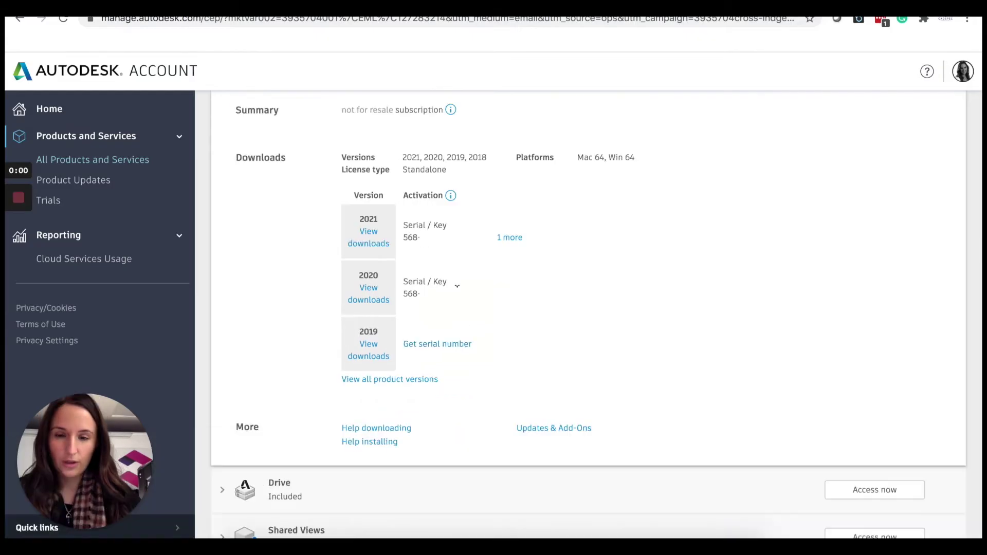
pyautogui.click(380, 250)
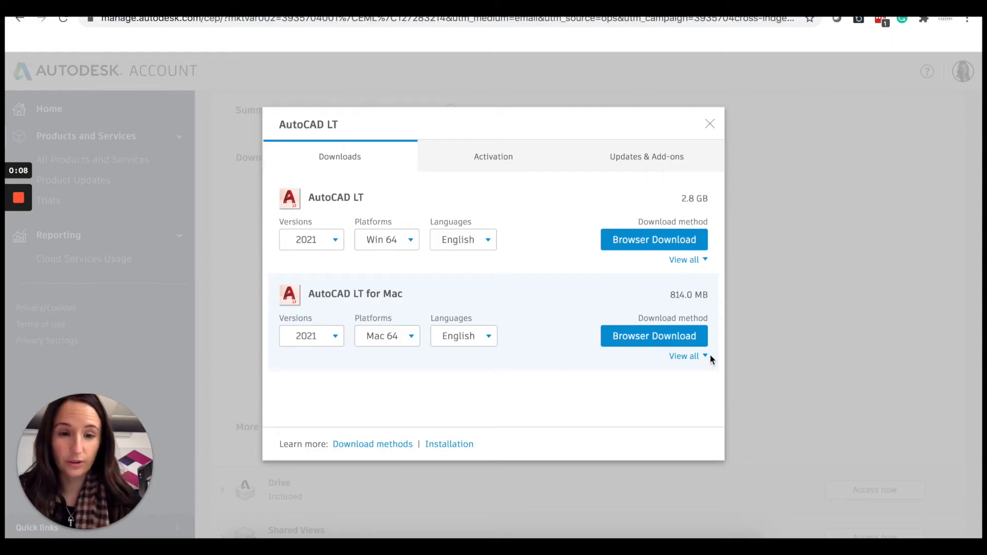
pyautogui.click(610, 336)
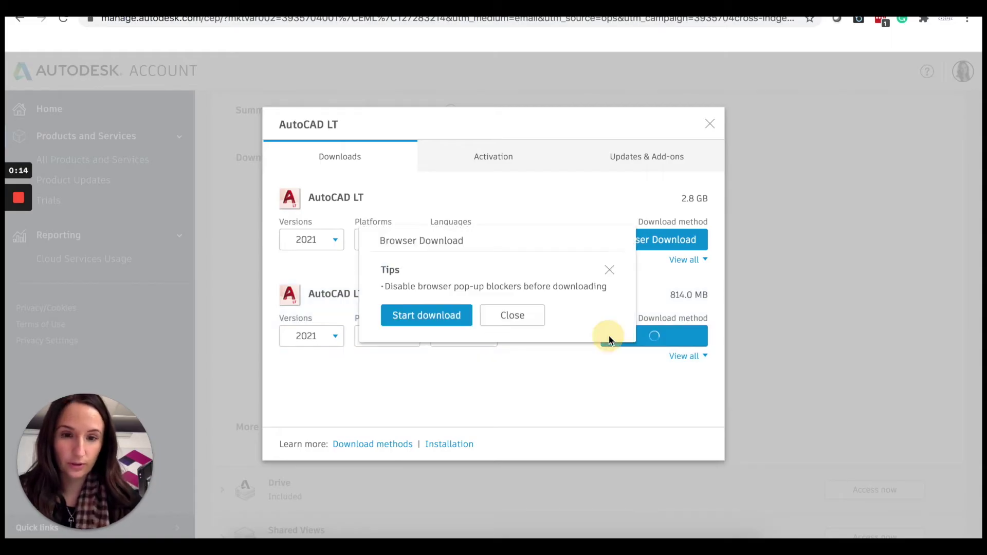
pyautogui.click(393, 318)
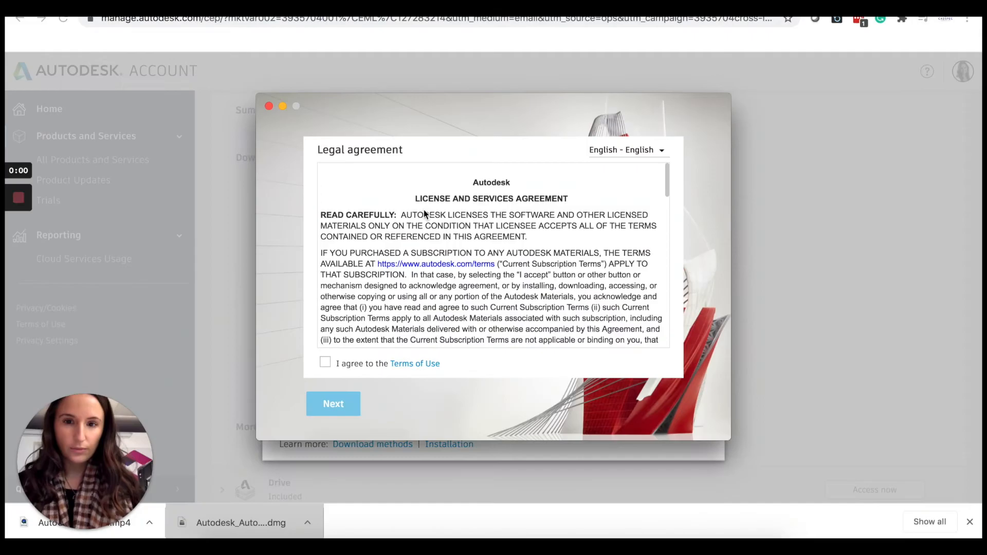
pyautogui.scroll(-1, 610, 258)
pyautogui.scroll(1, 609, 258)
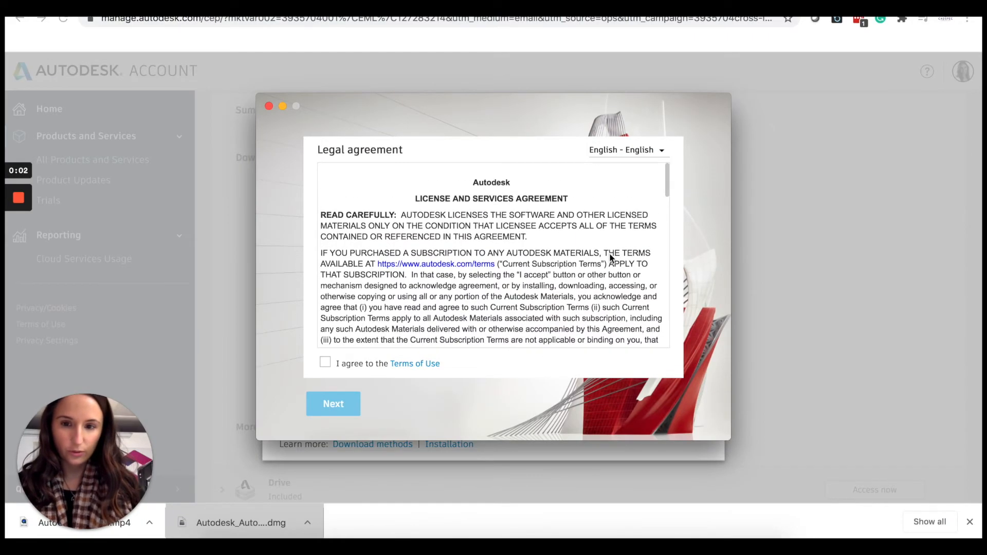
pyautogui.scroll(-5, 534, 313)
pyautogui.scroll(-5, 535, 312)
pyautogui.scroll(-5, 534, 312)
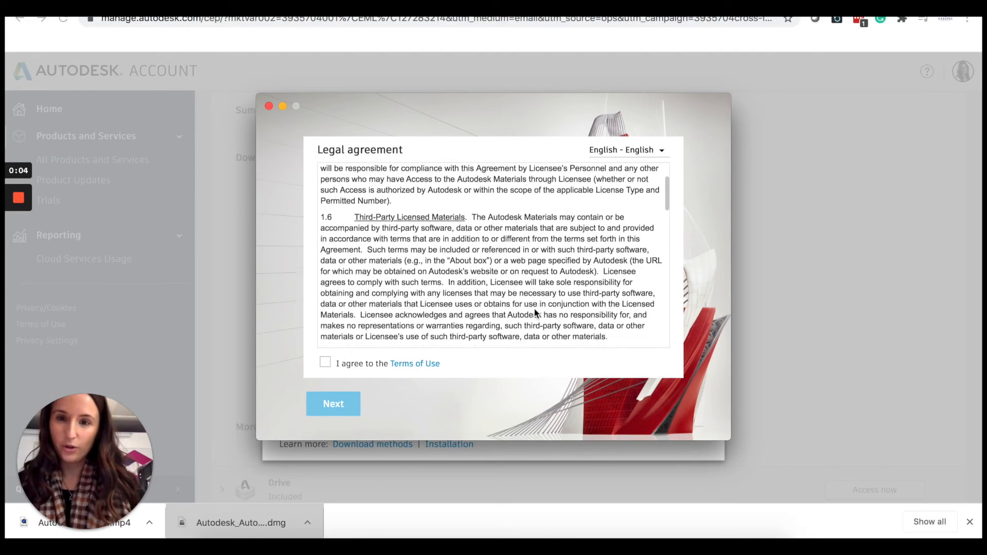
pyautogui.scroll(-3, 534, 313)
# Accept the Terms of Use and install AutoCAD LT onto Macintosh HD.
pyautogui.click(324, 364)
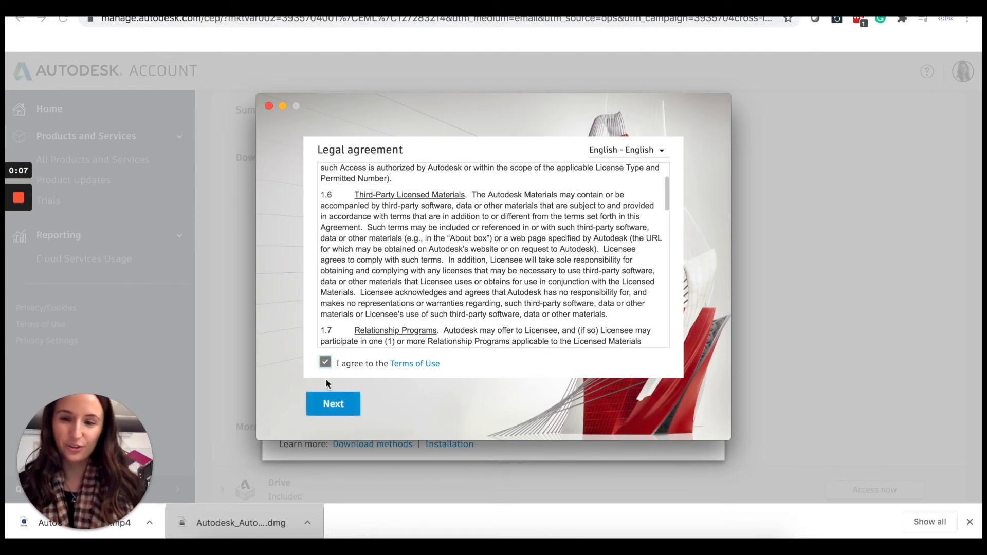
pyautogui.click(325, 404)
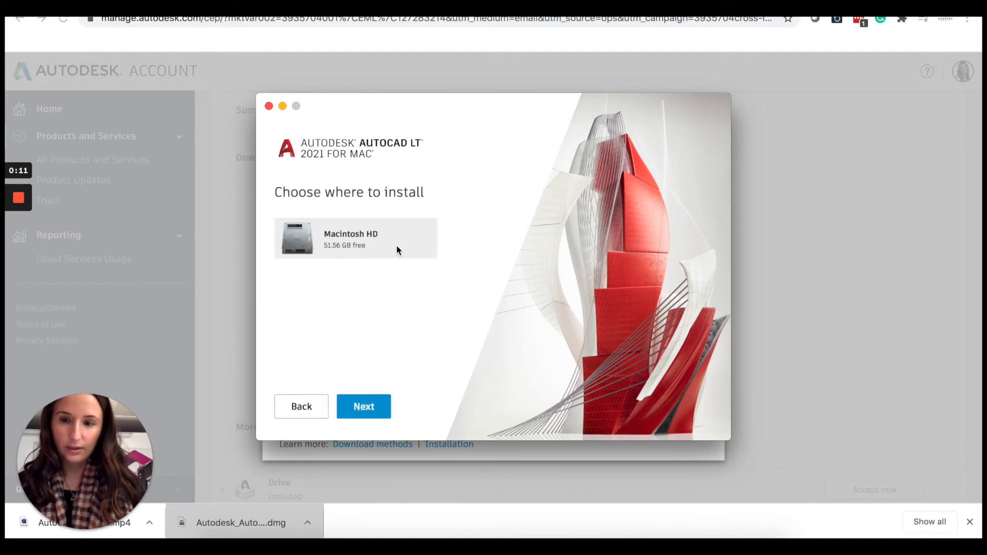
pyautogui.click(376, 403)
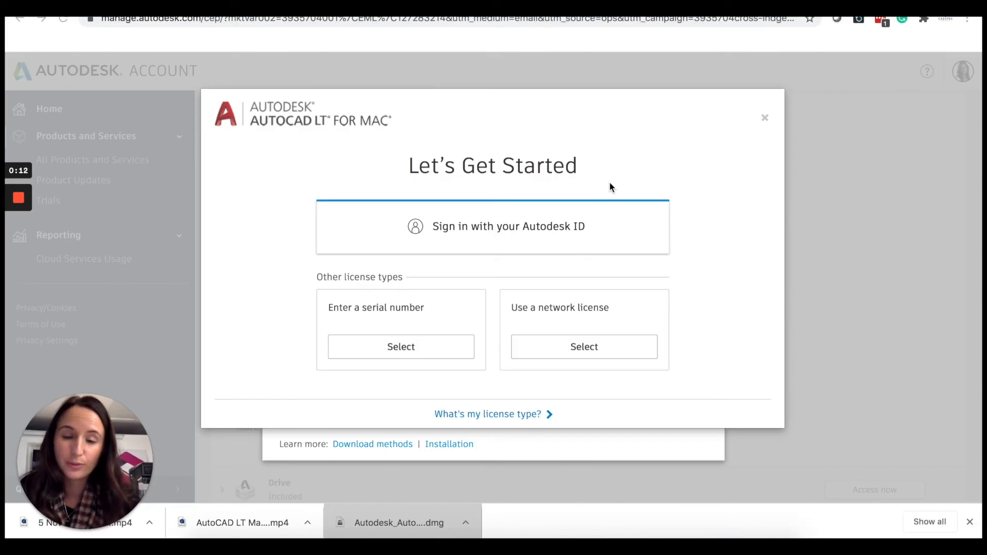
# Sign in to AutoCAD LT with the Autodesk ID email and password.
pyautogui.click(565, 239)
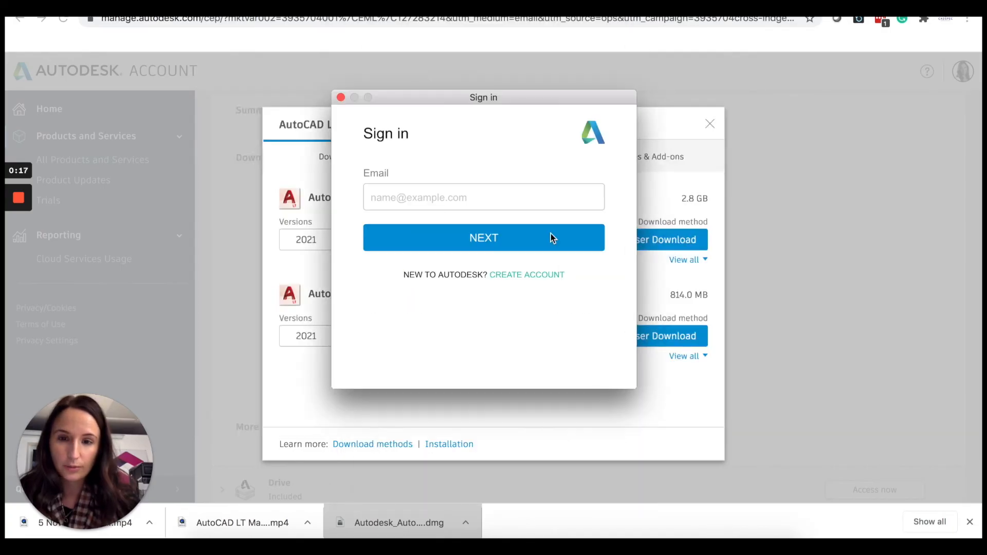
pyautogui.click(506, 196)
pyautogui.write('this')
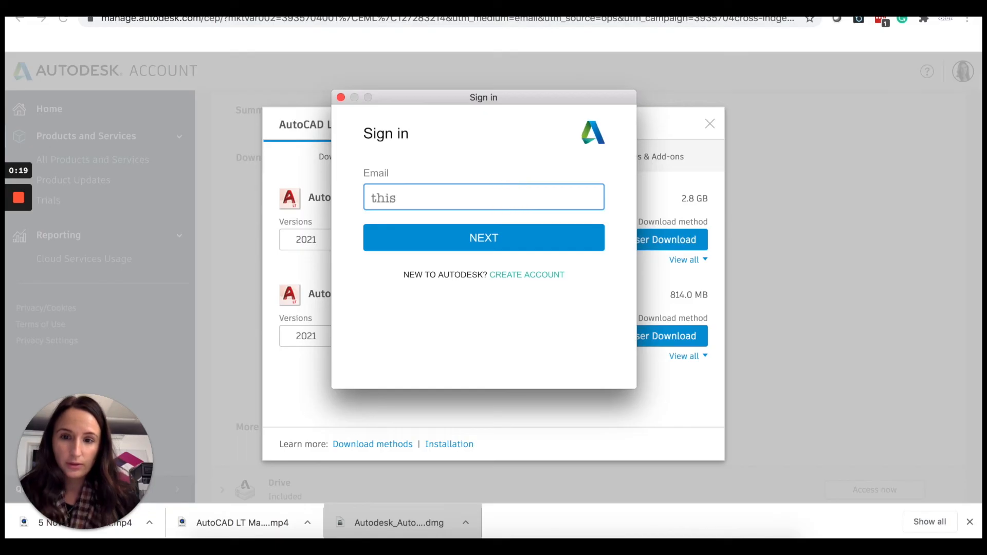
pyautogui.write('isyemail@companyn')
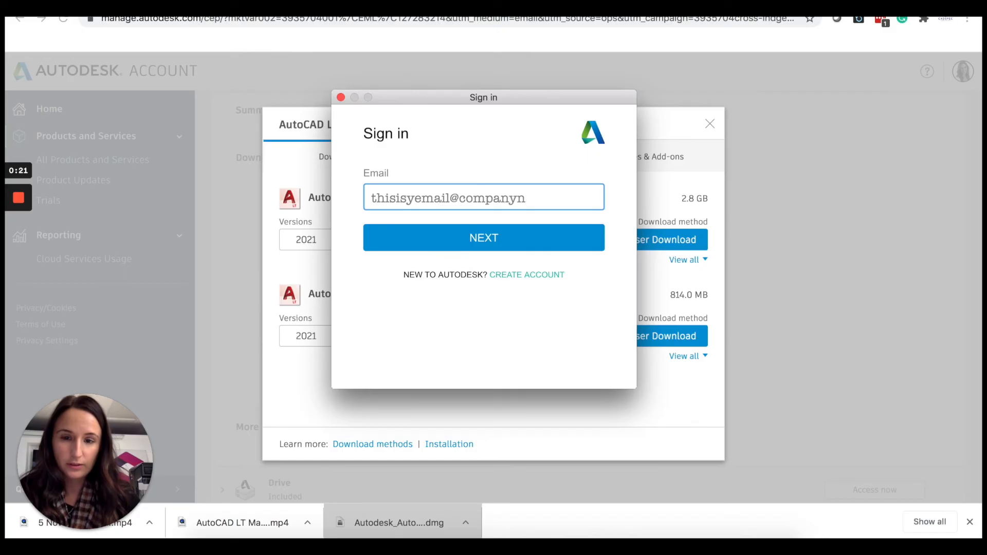
pyautogui.write('ame.c')
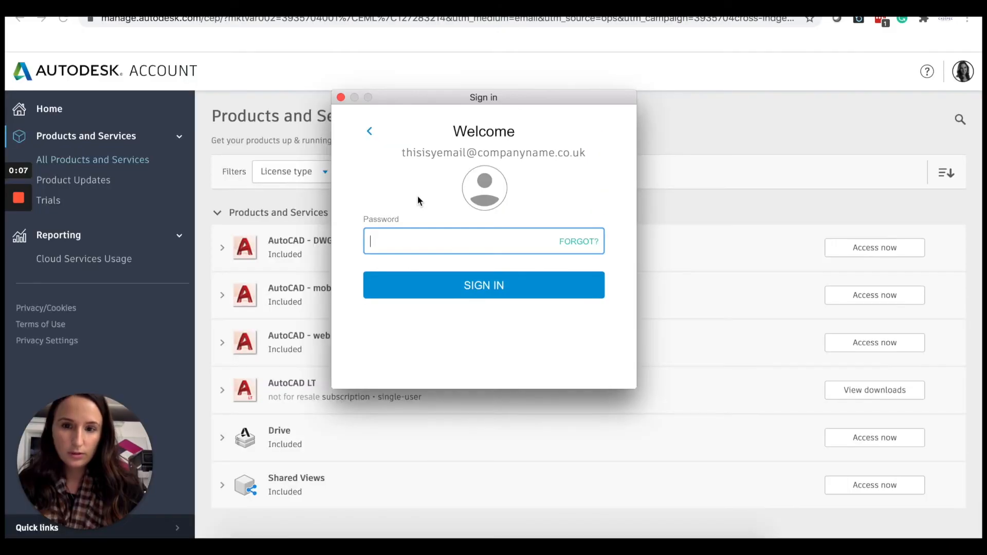
pyautogui.write('•••••••••••')
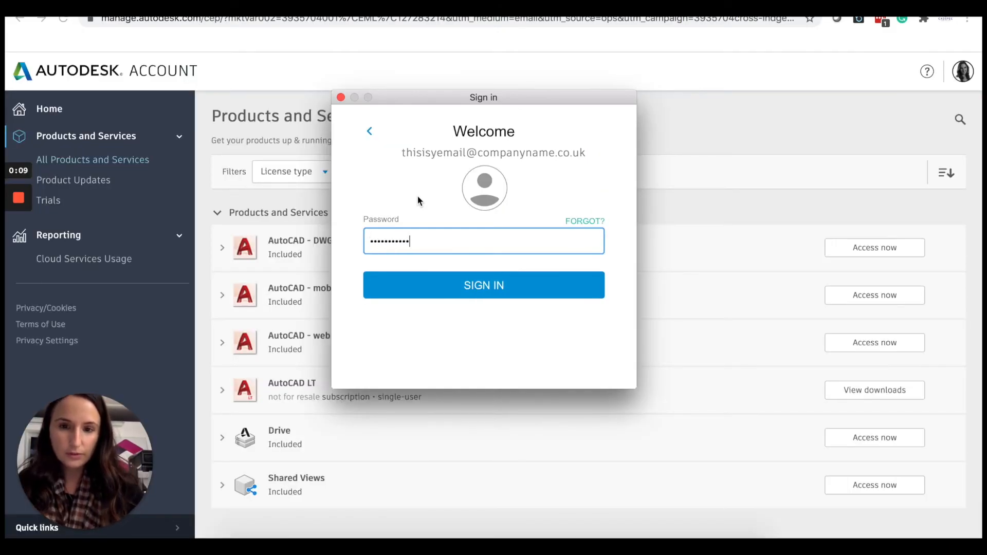
pyautogui.press('Return')
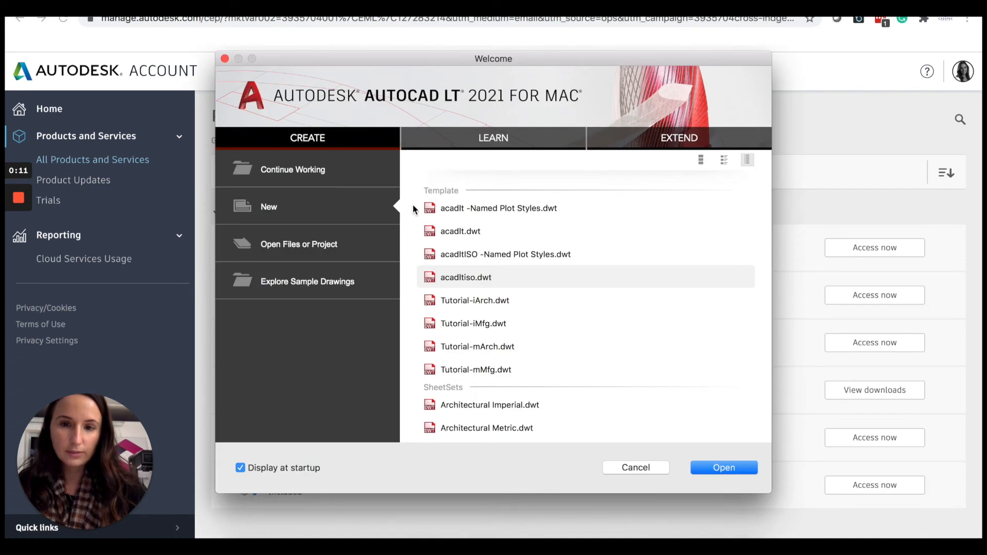
pyautogui.scroll(-3, 519, 245)
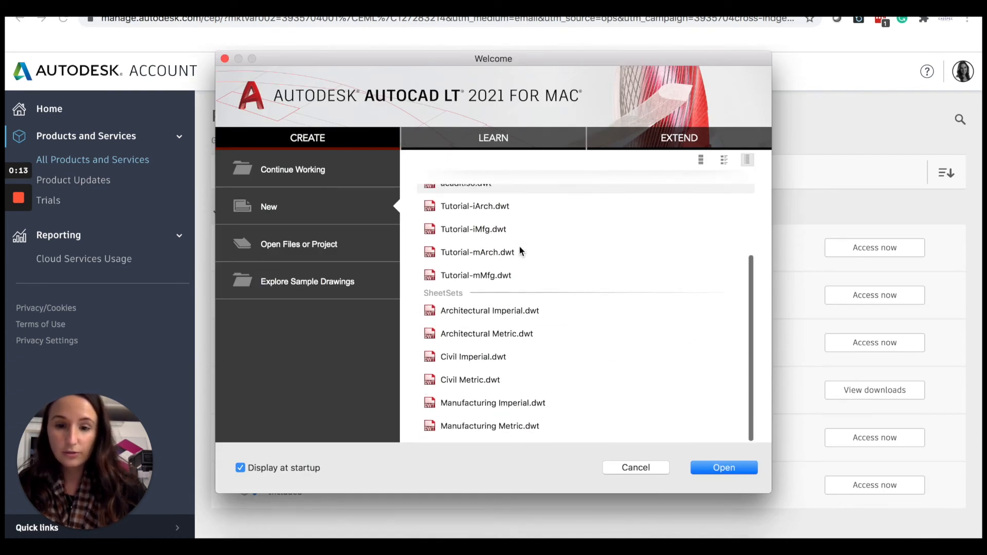
pyautogui.scroll(3, 518, 246)
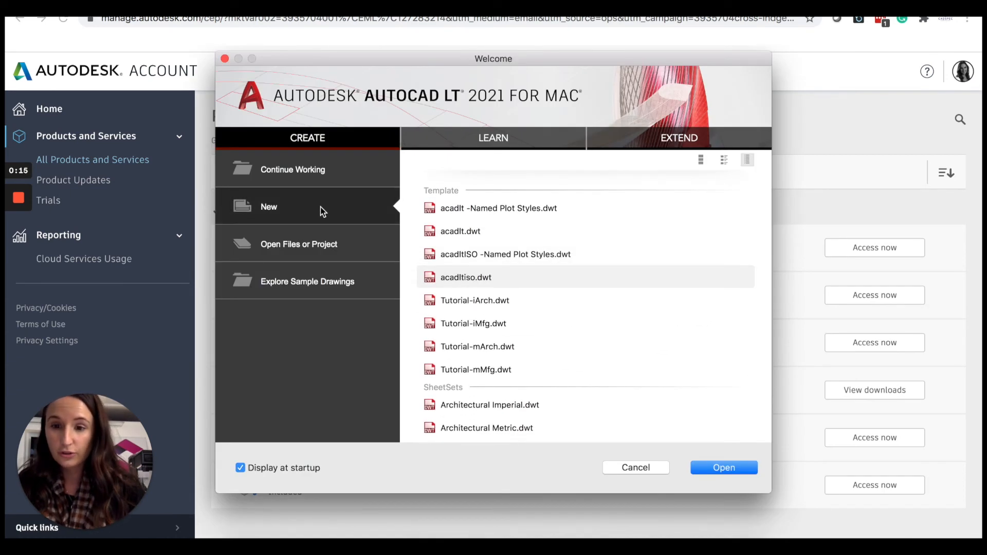